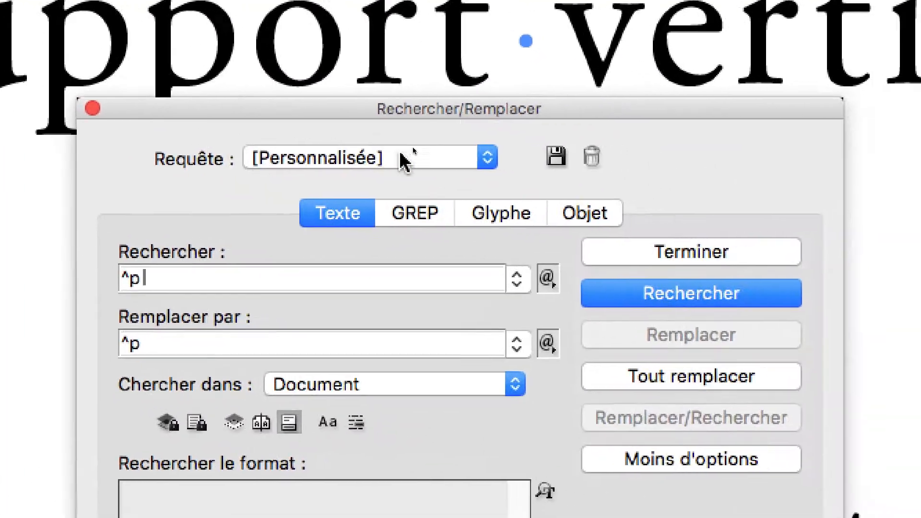
Step: Replace the search text of the custom text query with a space followed by a colon
{"action": "left_click", "coordinate": [400, 153]}
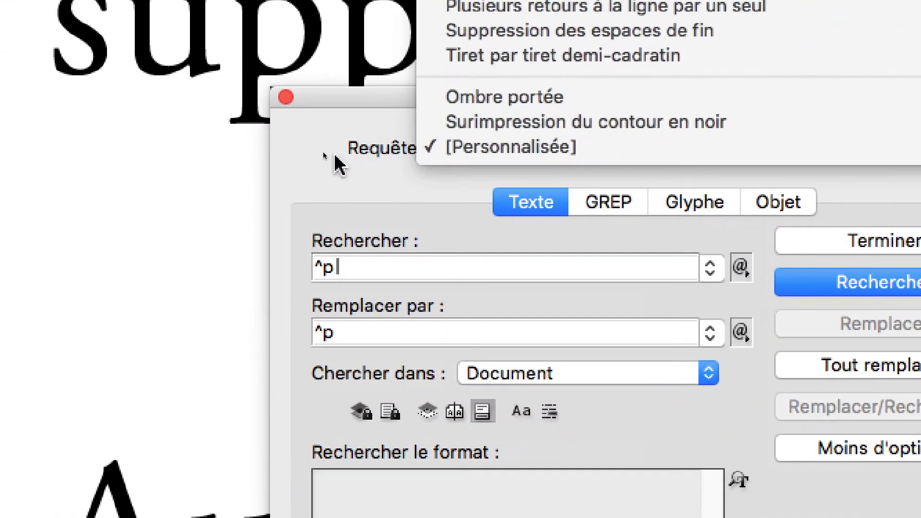
{"action": "left_click", "coordinate": [165, 339]}
{"action": "left_click_drag", "start_coordinate": [383, 252], "coordinate": [303, 248]}
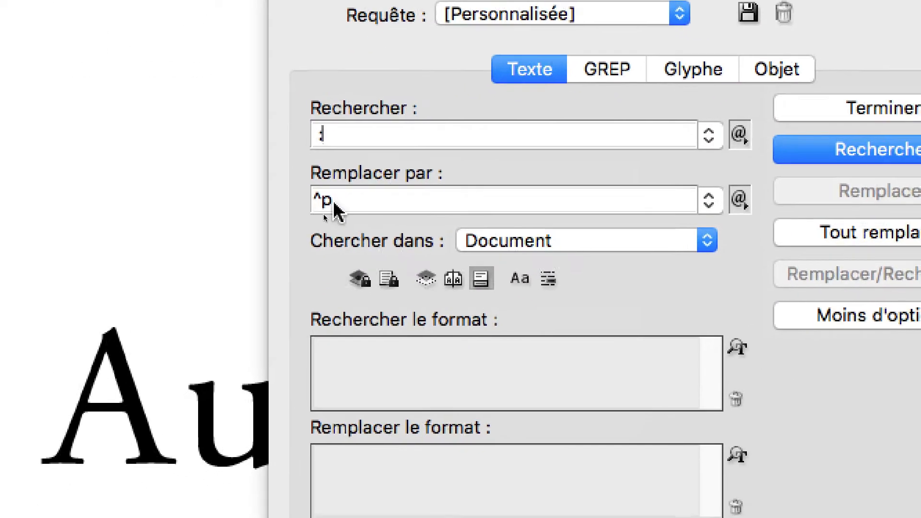
Step: Set the replacement to a non-breaking space followed by a colon (^S:) and replace all occurrences in the document
{"action": "left_click_drag", "start_coordinate": [366, 249], "coordinate": [339, 243]}
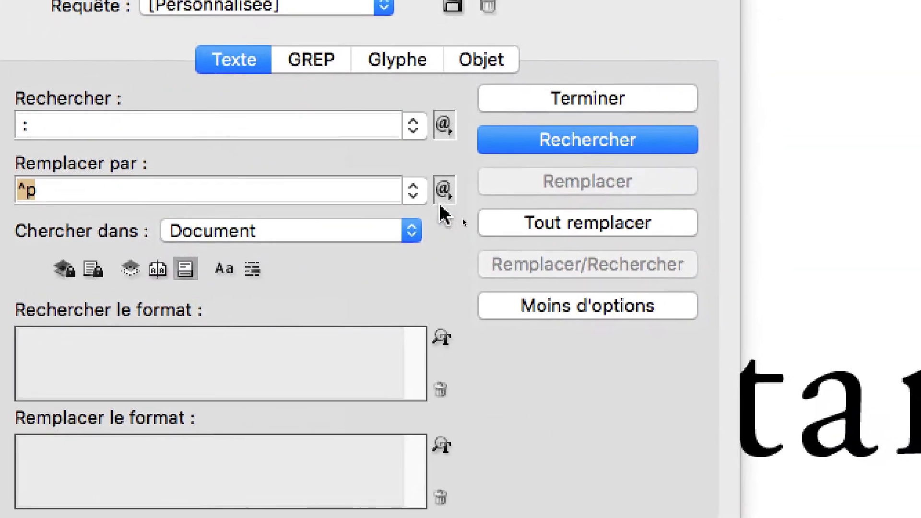
{"action": "left_click", "coordinate": [441, 197]}
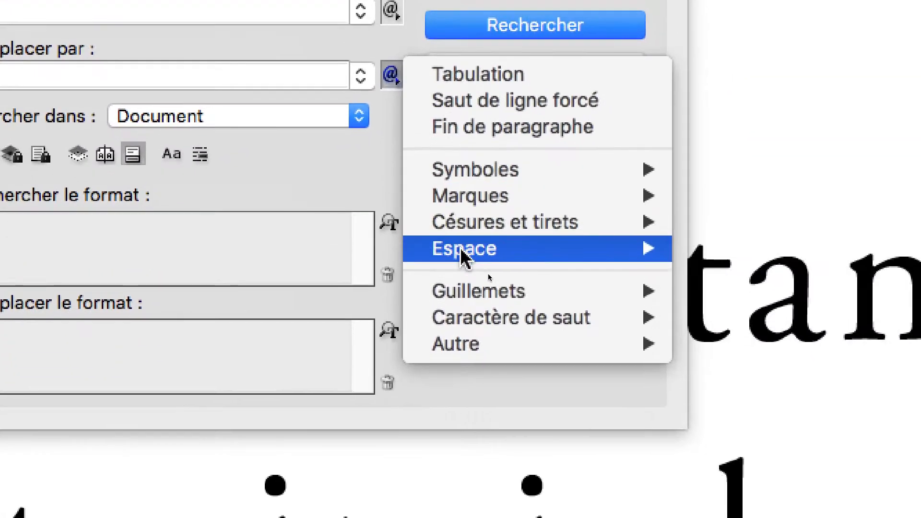
{"action": "mouse_move", "coordinate": [555, 363]}
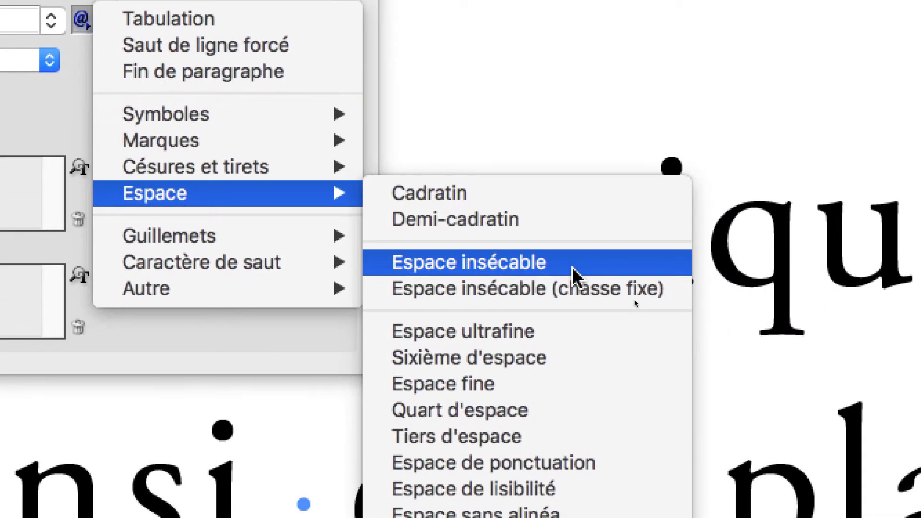
{"action": "left_click", "coordinate": [574, 265]}
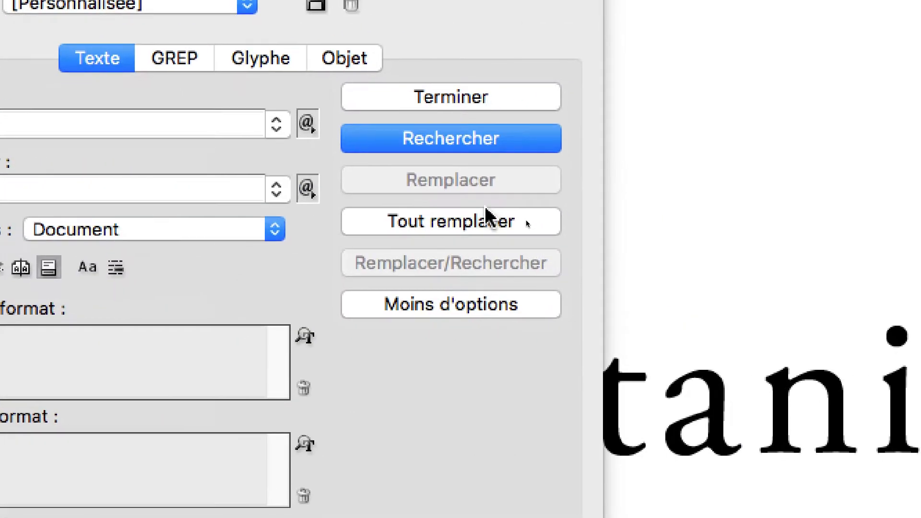
{"action": "left_click", "coordinate": [672, 226]}
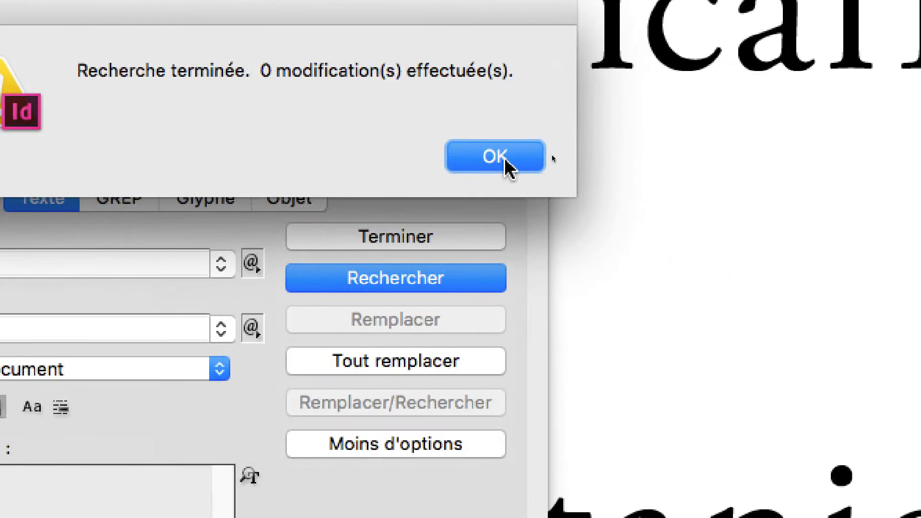
{"action": "left_click", "coordinate": [594, 177]}
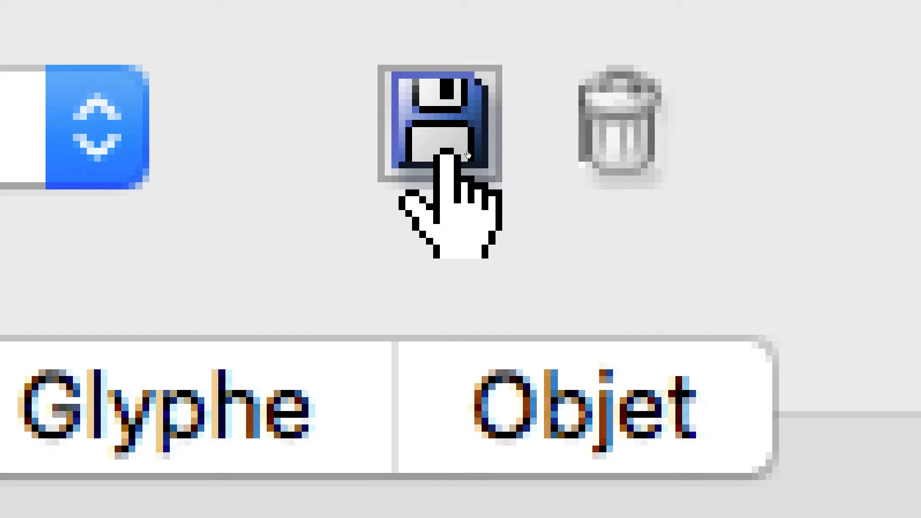
Step: Save the current search as a query named "espace deux points PAR espace insécable deux points"
{"action": "left_click", "coordinate": [446, 151]}
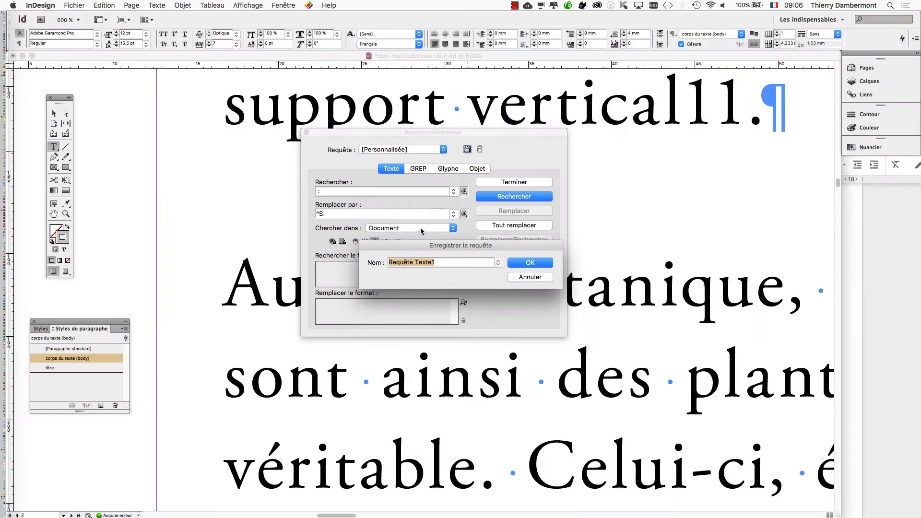
{"action": "left_click_drag", "start_coordinate": [420, 250], "coordinate": [560, 111]}
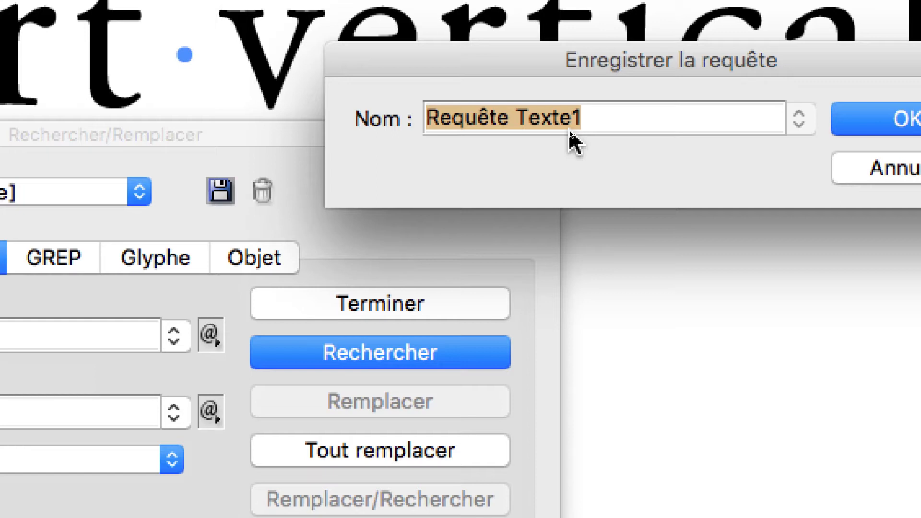
{"action": "type", "text": "espace"}
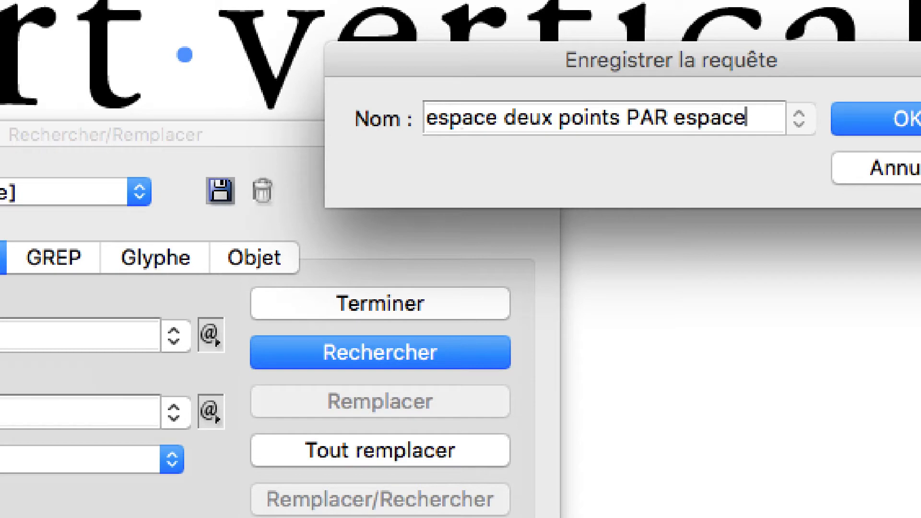
{"action": "type", "text": "sécabl"}
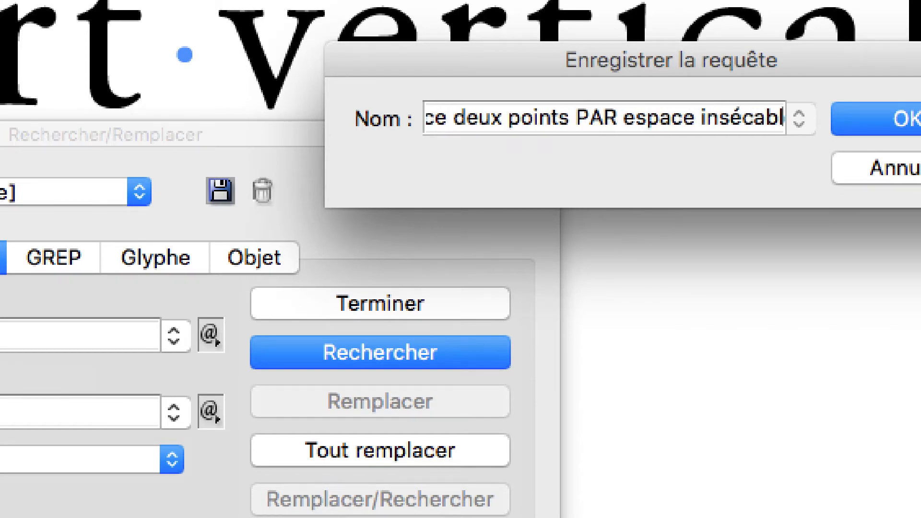
{"action": "type", "text": "e deux points"}
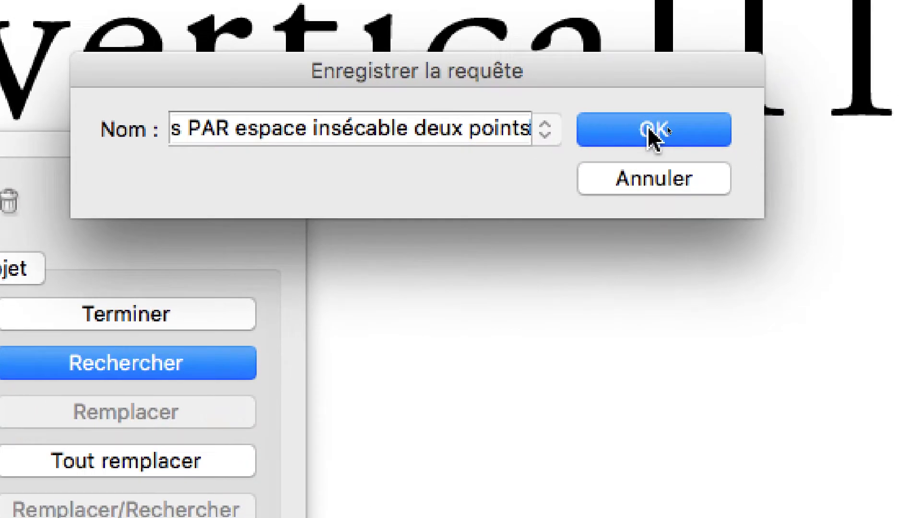
{"action": "left_click", "coordinate": [781, 121]}
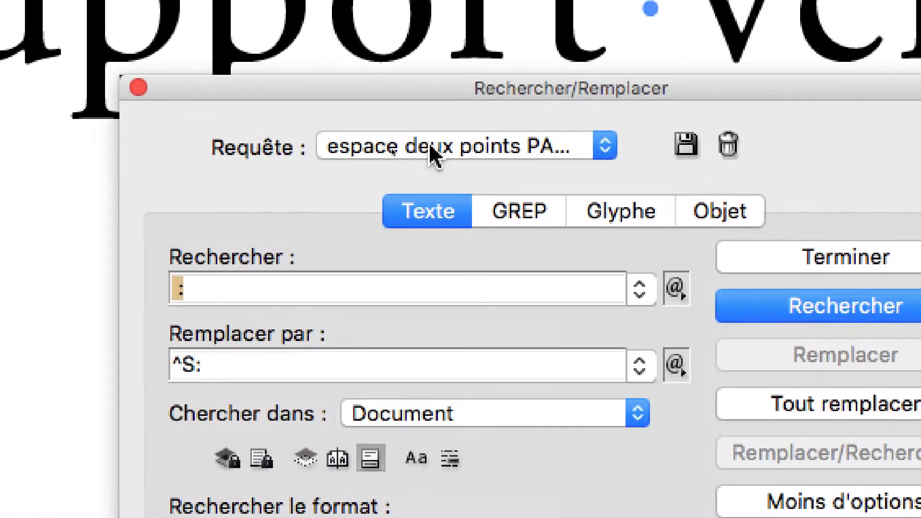
Step: Load the text queries for double hyphens and German straight quotes to examine their search and replacement expressions
{"action": "left_click", "coordinate": [434, 152]}
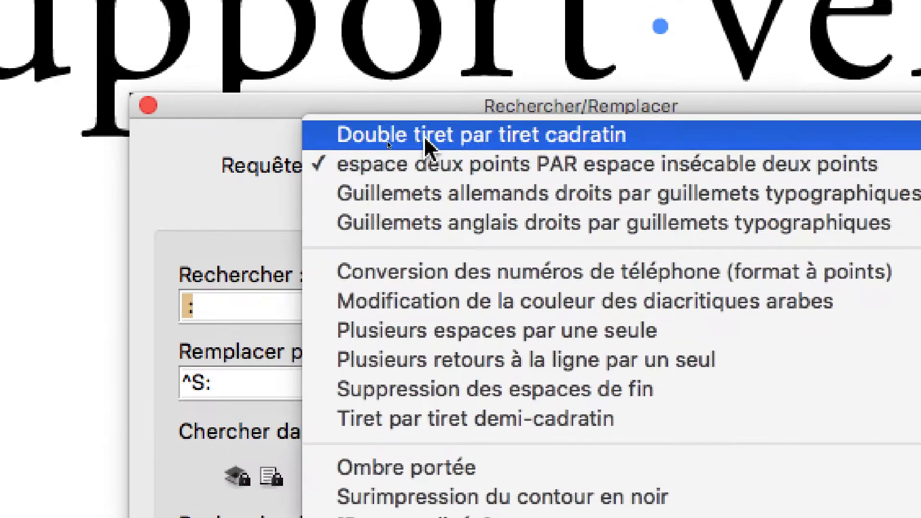
{"action": "left_click", "coordinate": [121, 115]}
{"action": "left_click", "coordinate": [426, 156]}
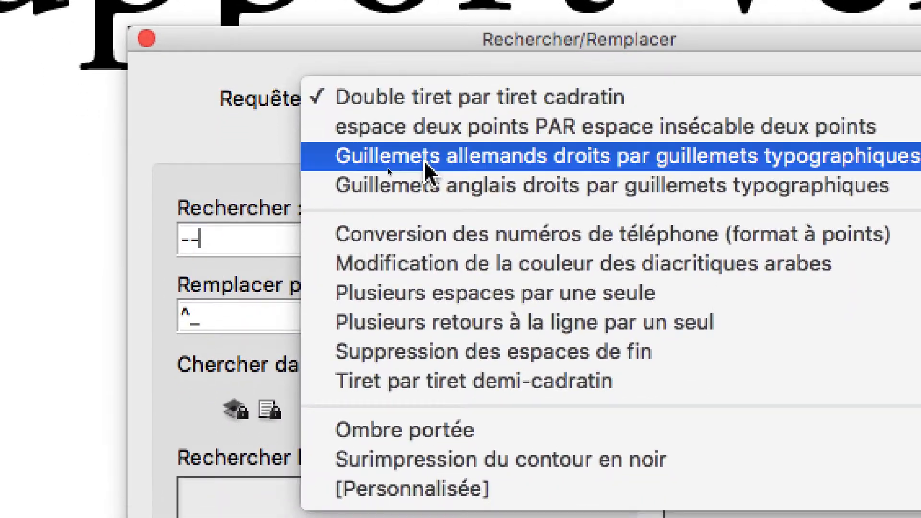
{"action": "left_click", "coordinate": [424, 162]}
{"action": "left_click", "coordinate": [425, 99]}
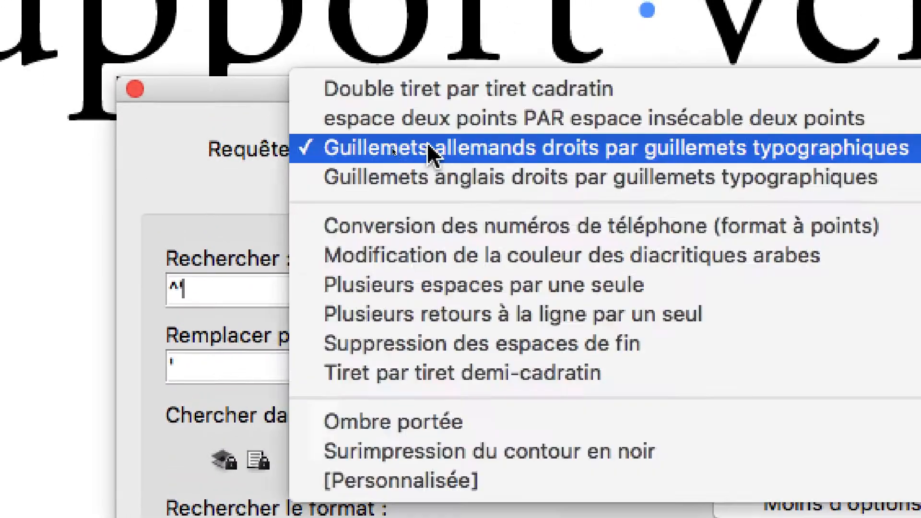
{"action": "left_click", "coordinate": [428, 164]}
Step: Examine the GREP queries for phone number conversion, multiple spaces to one, and multiple returns to one
{"action": "left_click", "coordinate": [415, 98]}
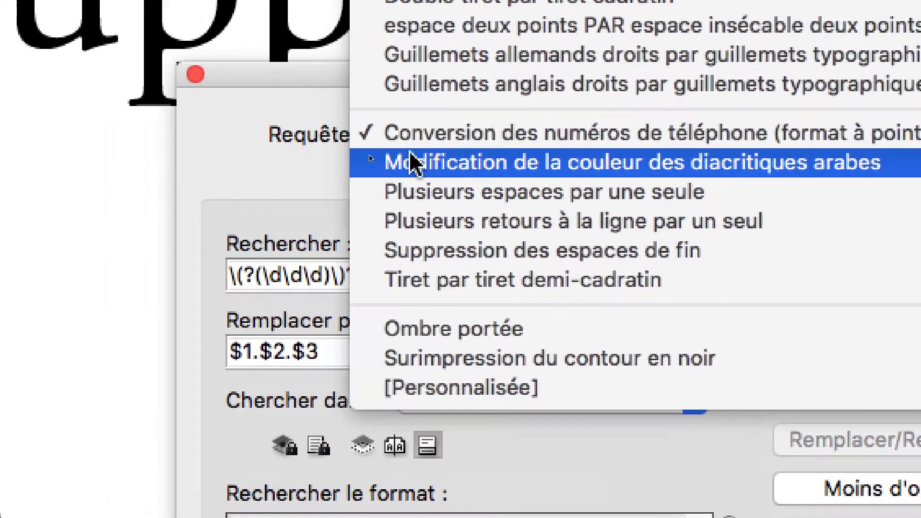
{"action": "left_click", "coordinate": [308, 164]}
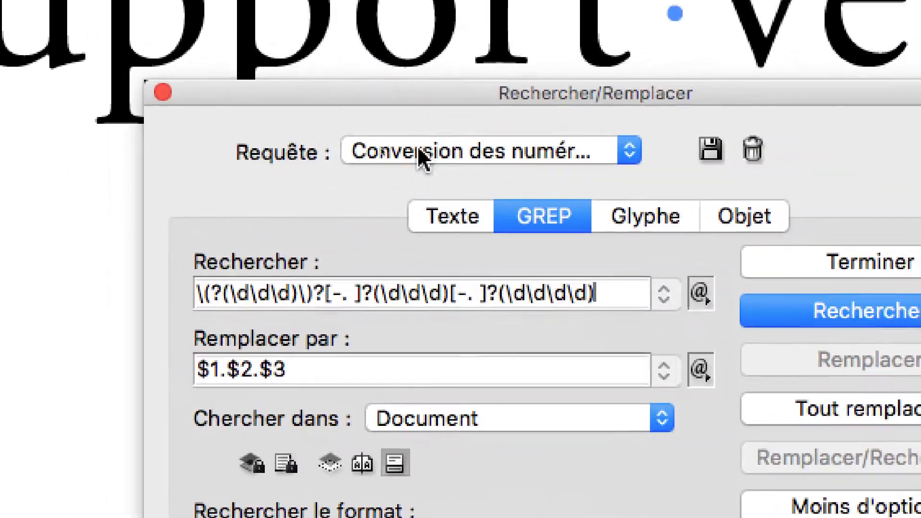
{"action": "left_click", "coordinate": [449, 131]}
{"action": "left_click", "coordinate": [501, 187]}
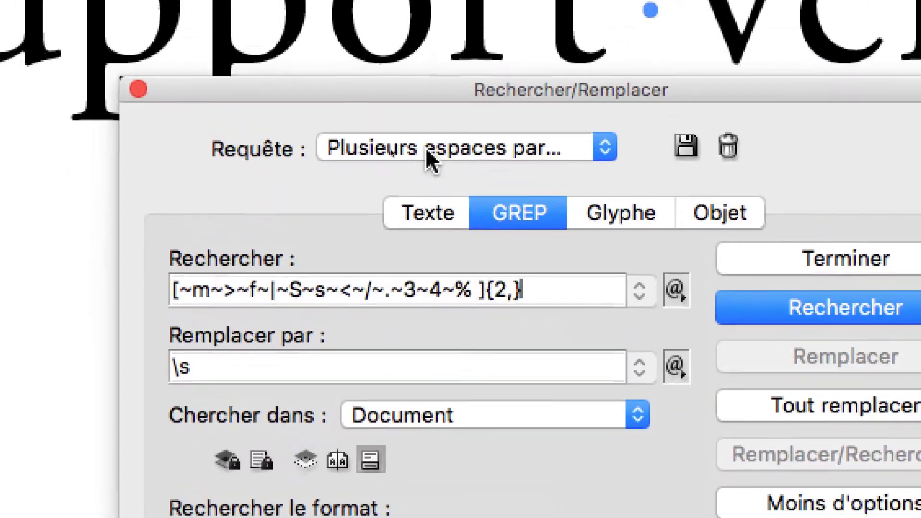
{"action": "left_click", "coordinate": [390, 122]}
{"action": "left_click", "coordinate": [428, 163]}
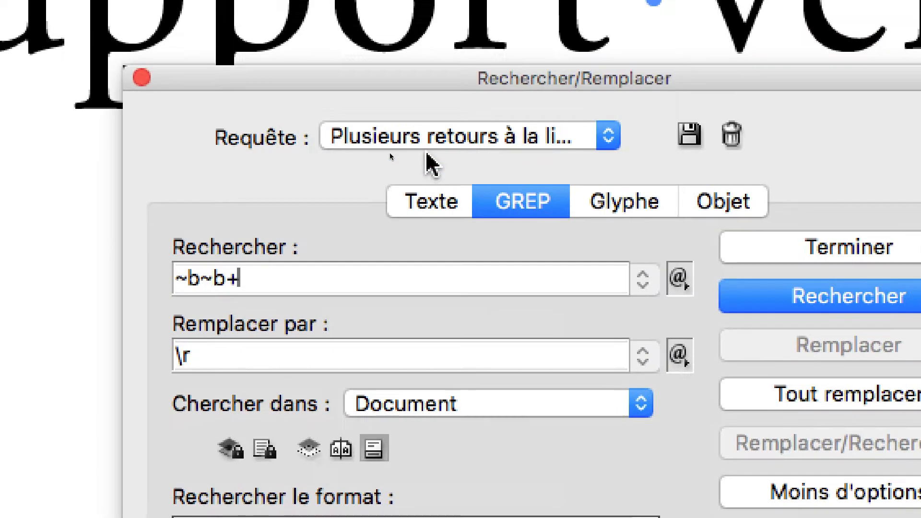
Step: Reload the saved space-colon query, and examine the German quotes, English quotes and phone number conversion queries again
{"action": "left_click", "coordinate": [427, 135]}
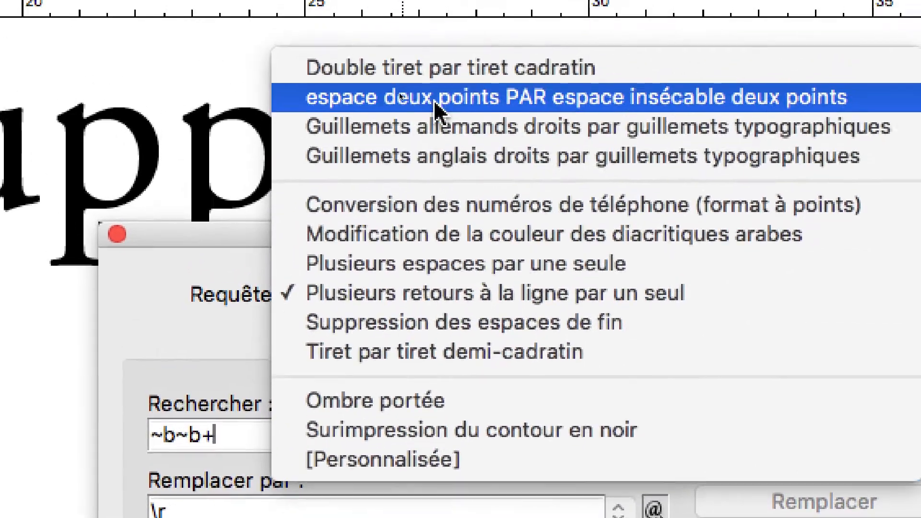
{"action": "left_click", "coordinate": [432, 62]}
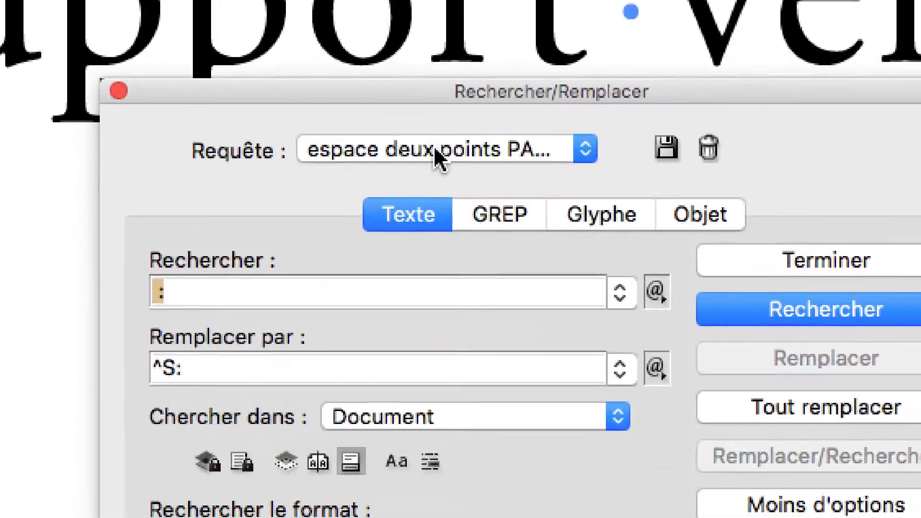
{"action": "left_click", "coordinate": [444, 262]}
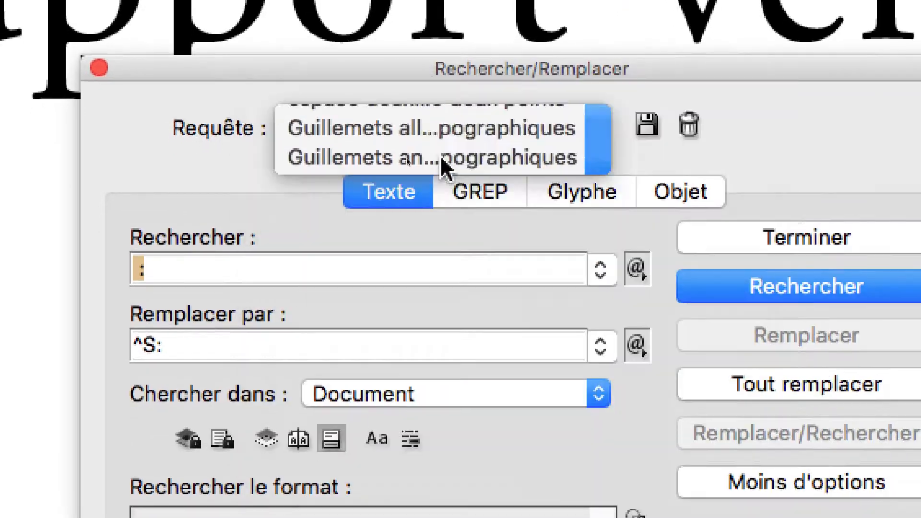
{"action": "left_click", "coordinate": [443, 128]}
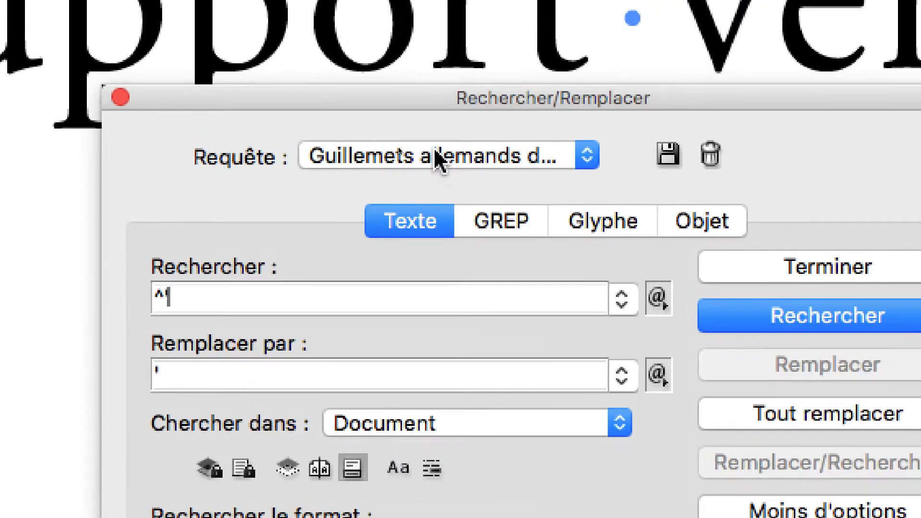
{"action": "left_click", "coordinate": [434, 130]}
{"action": "left_click", "coordinate": [444, 156]}
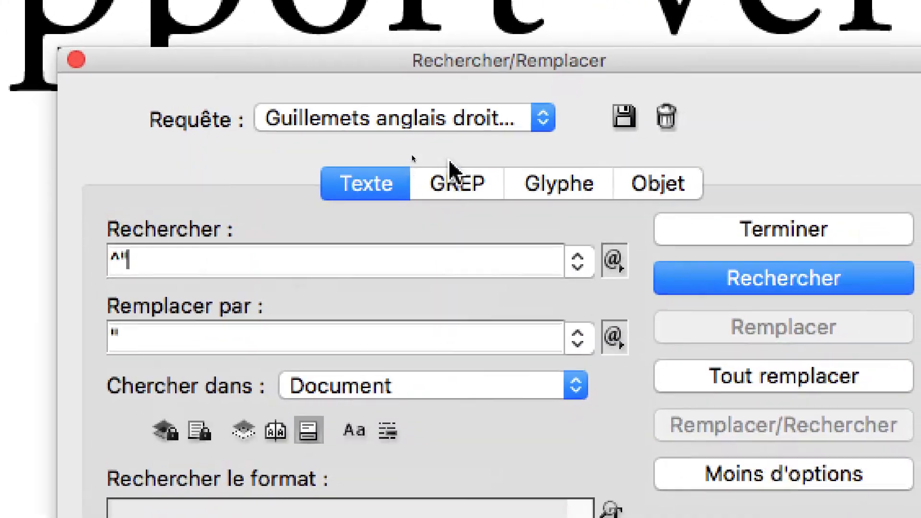
{"action": "left_click", "coordinate": [439, 132]}
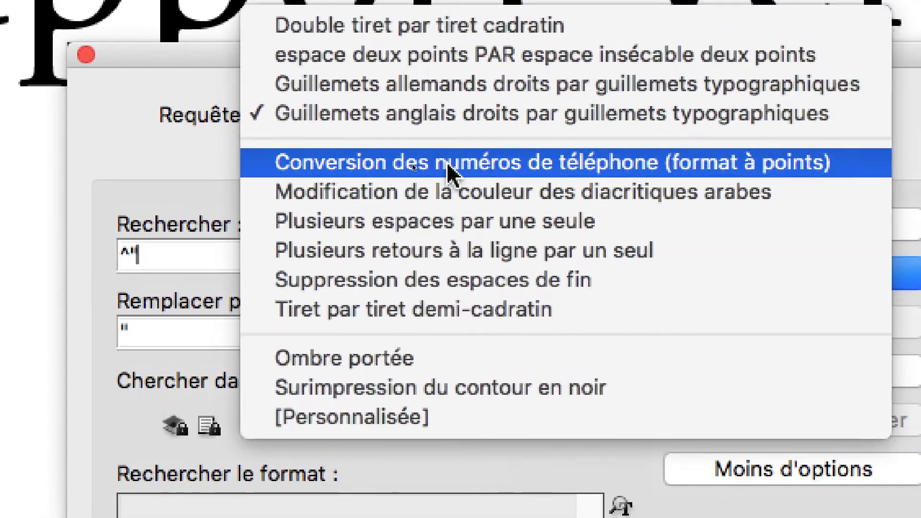
{"action": "left_click", "coordinate": [446, 138]}
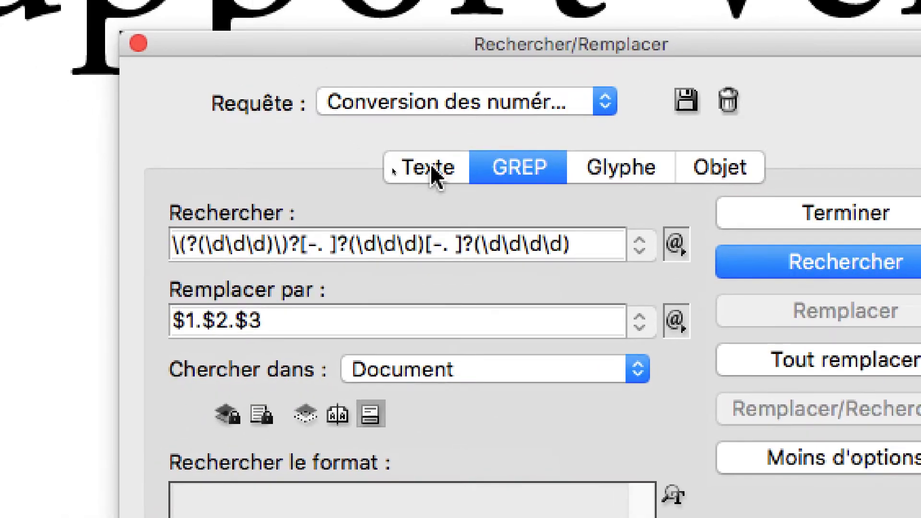
Step: Compare the expressions held in the Text and GREP search modes, and close the Find/Replace dialog
{"action": "left_click", "coordinate": [398, 154]}
{"action": "left_click", "coordinate": [445, 172]}
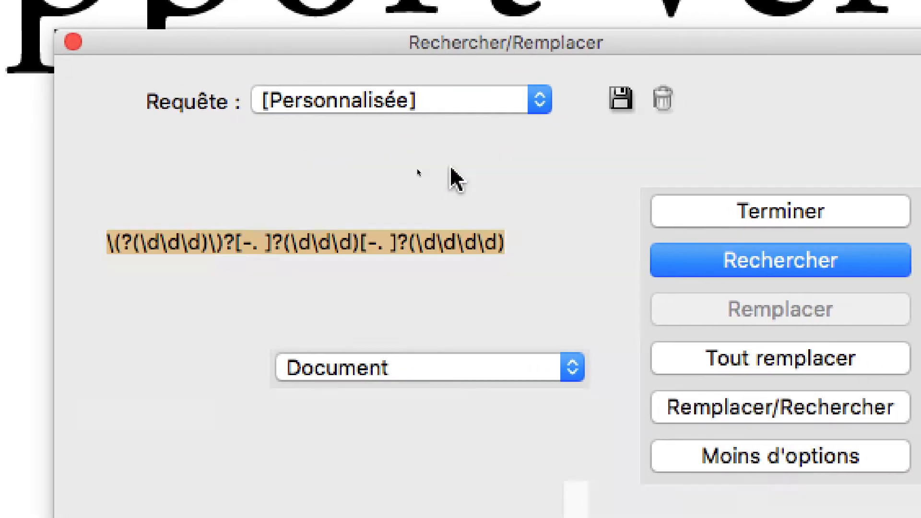
{"action": "left_click", "coordinate": [405, 171]}
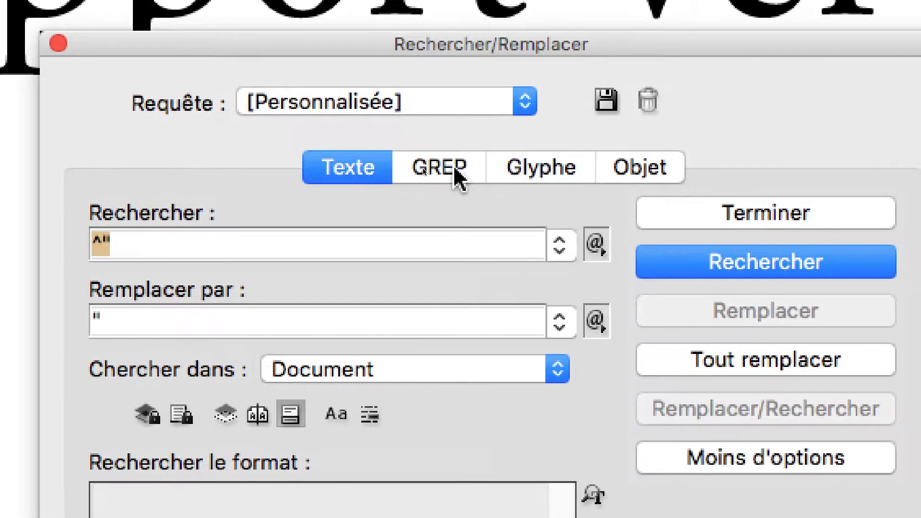
{"action": "left_click", "coordinate": [534, 163]}
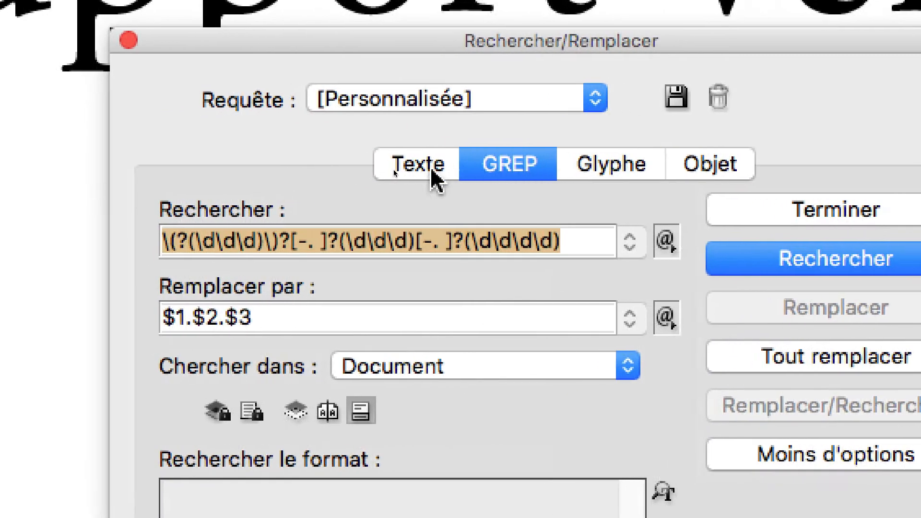
{"action": "left_click", "coordinate": [427, 168]}
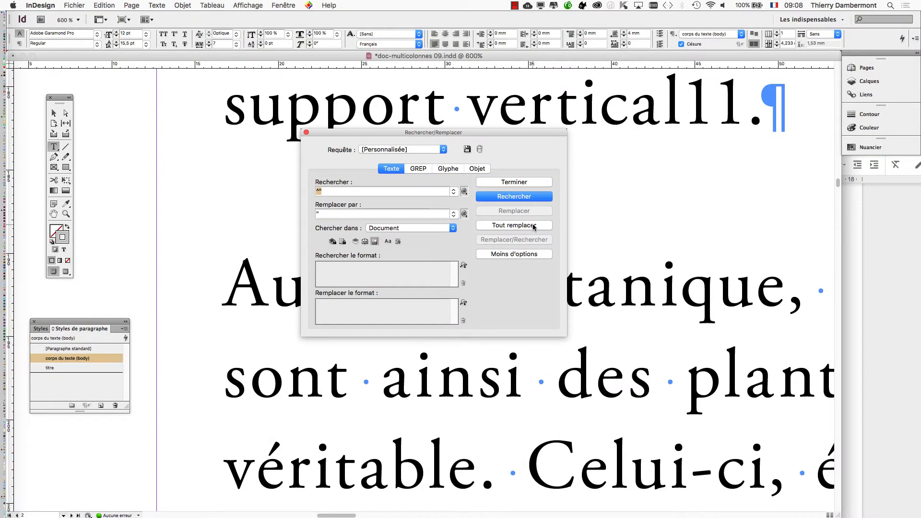
{"action": "left_click", "coordinate": [527, 183]}
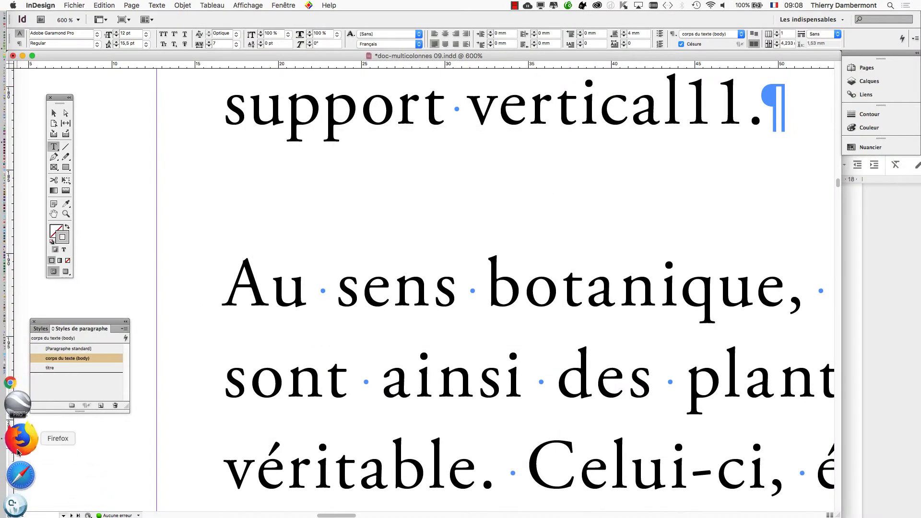
Step: Switch to the "InDesign mars 2018" Google Docs document in Firefox and bring its whole window into view
{"action": "left_click", "coordinate": [18, 452]}
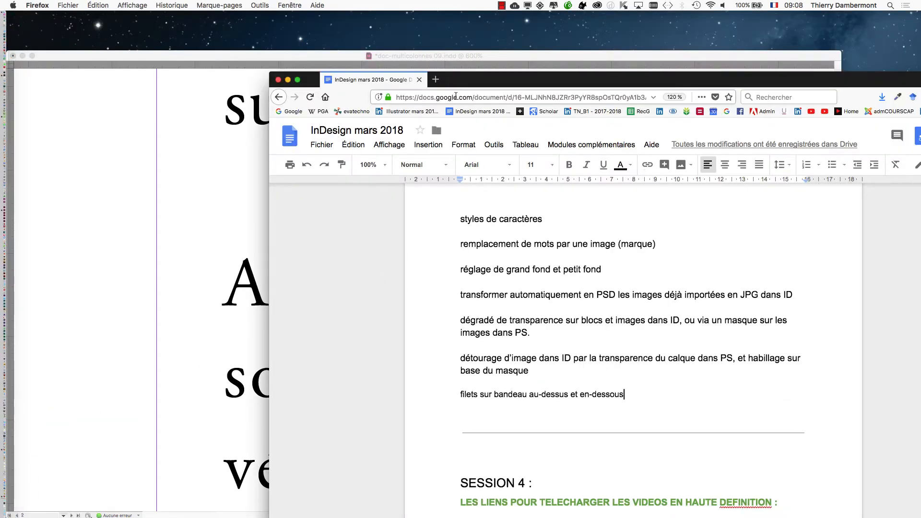
{"action": "double_click", "coordinate": [460, 87]}
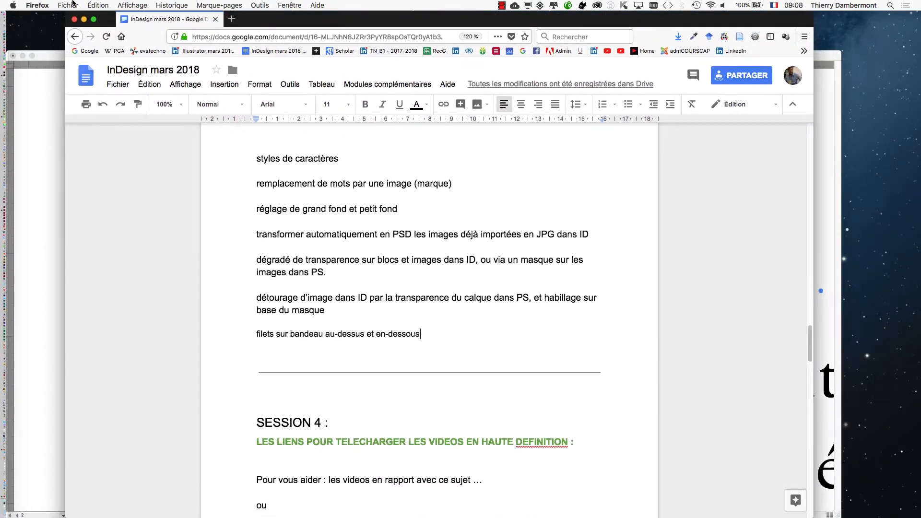
Step: Open a new browser window, go to google.be and search for GREP
{"action": "left_click", "coordinate": [73, 4]}
{"action": "left_click", "coordinate": [76, 32]}
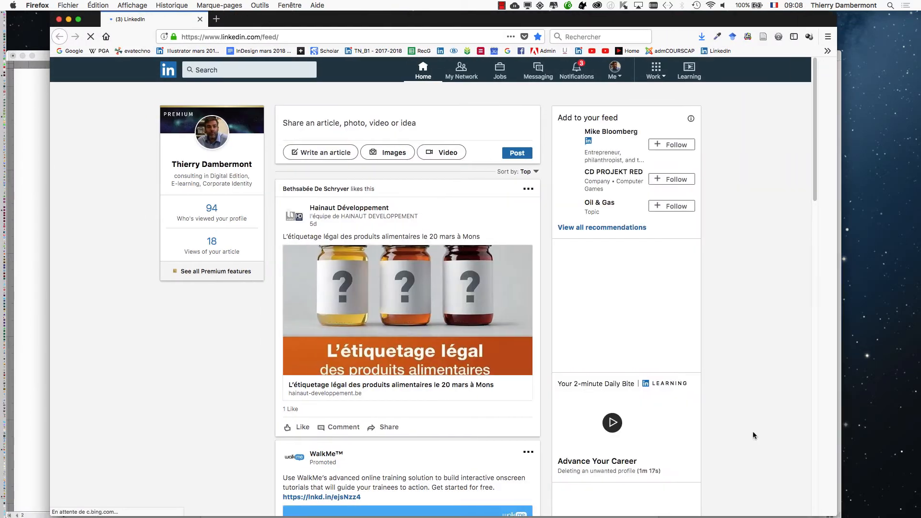
{"action": "left_click", "coordinate": [284, 36]}
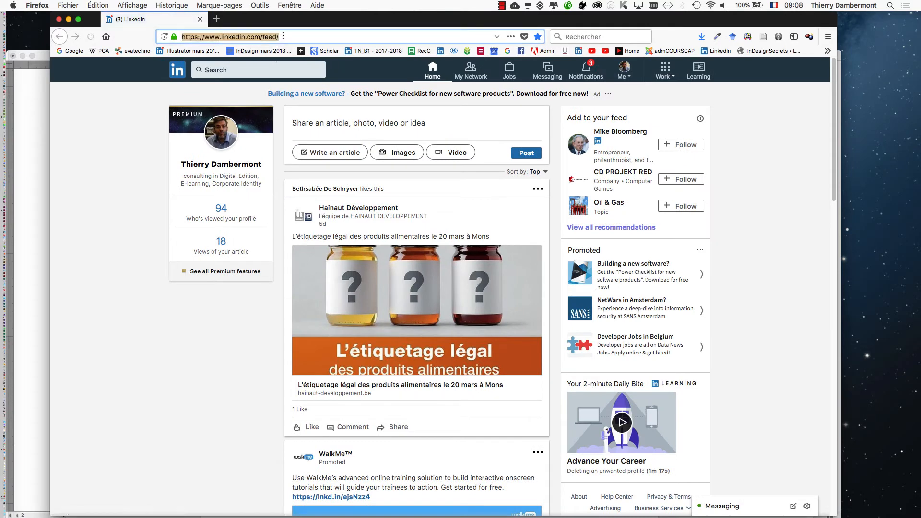
{"action": "type", "text": "goo"}
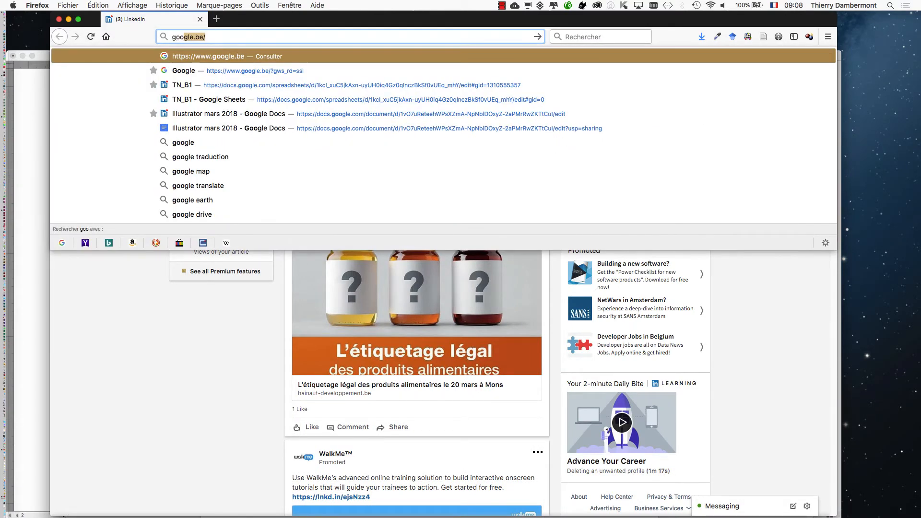
{"action": "key", "text": "Return"}
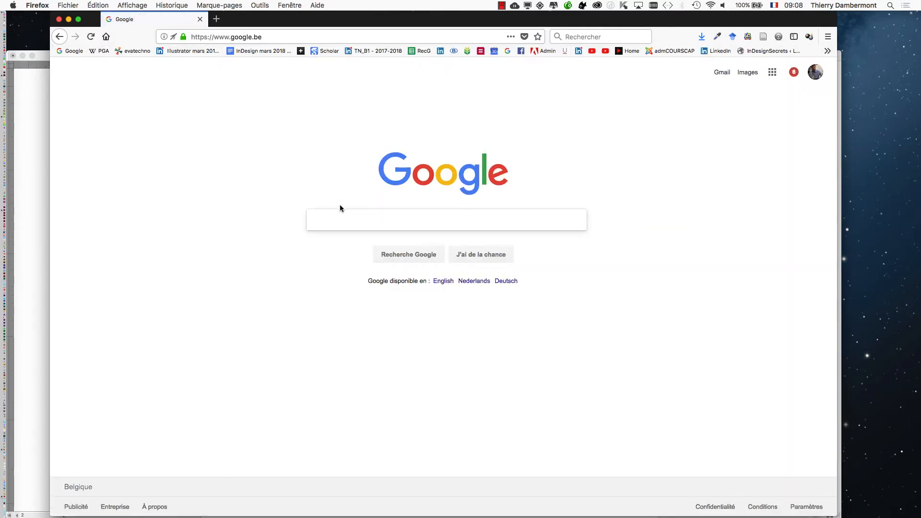
{"action": "type", "text": "GREP"}
{"action": "key", "text": "Return"}
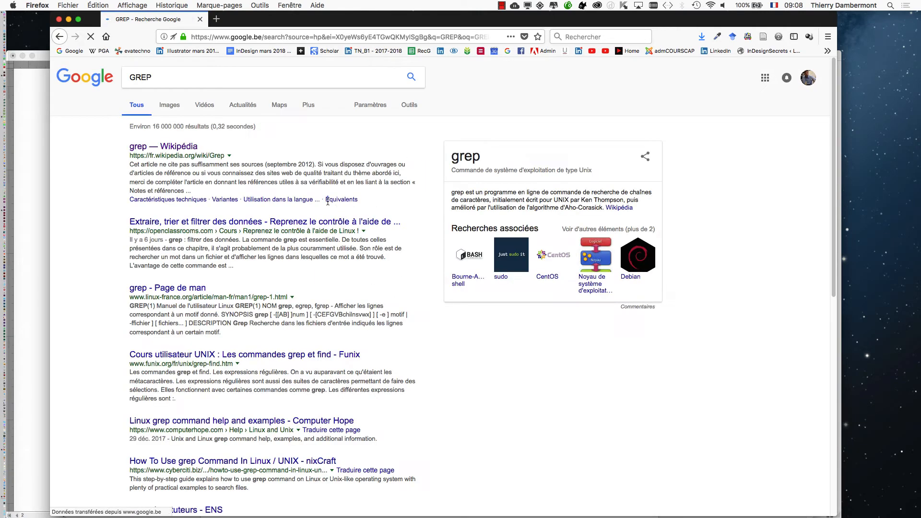
Step: Open the English Wikipedia article on grep and highlight the phrase "globally search a regular expression and print" in its introduction
{"action": "left_click", "coordinate": [157, 150]}
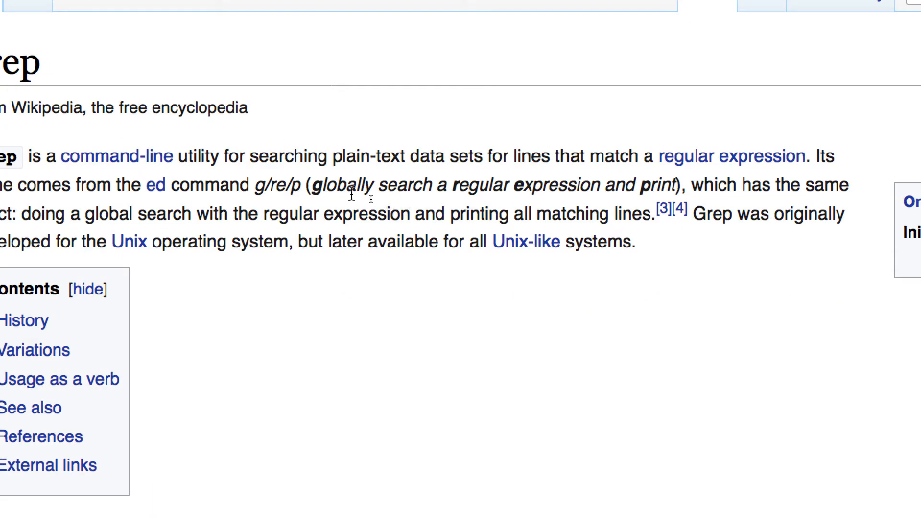
{"action": "left_click_drag", "start_coordinate": [312, 185], "coordinate": [675, 186]}
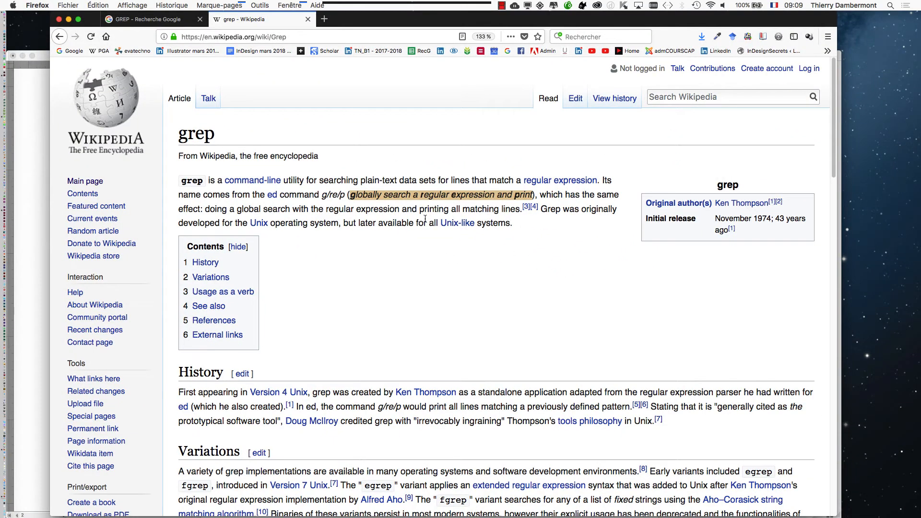
{"action": "left_click", "coordinate": [394, 220]}
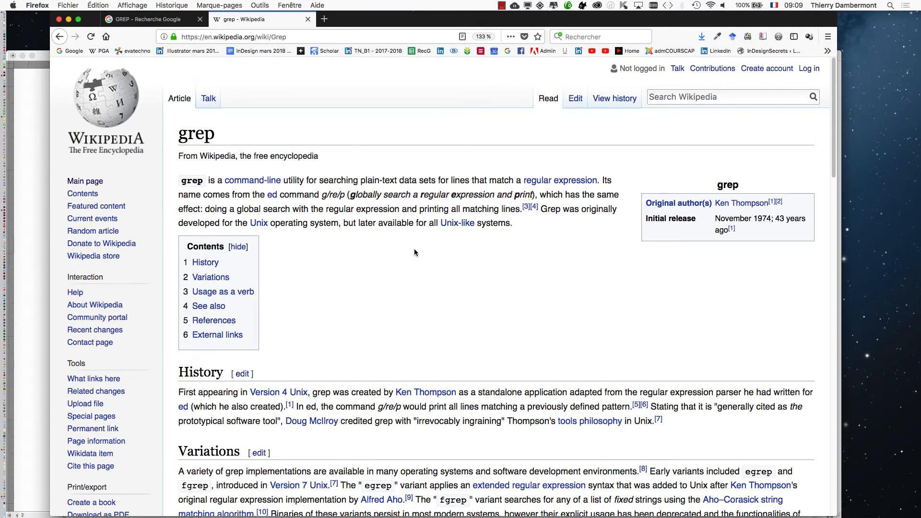
Step: Return to the GREP search results, open the French Wikipedia article and highlight "General Regular Expression Processor" in the text on the name's origin
{"action": "left_click", "coordinate": [146, 20]}
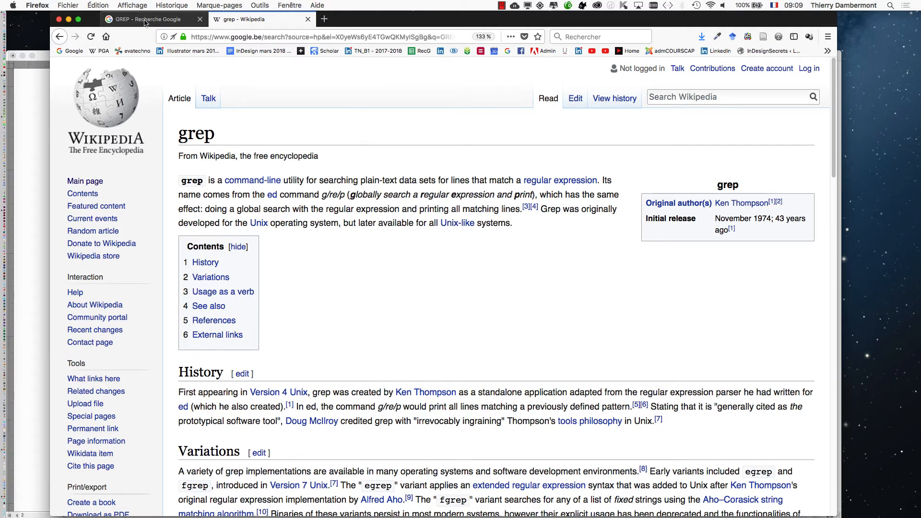
{"action": "scroll", "coordinate": [256, 205], "scroll_direction": "down", "scroll_amount": 3}
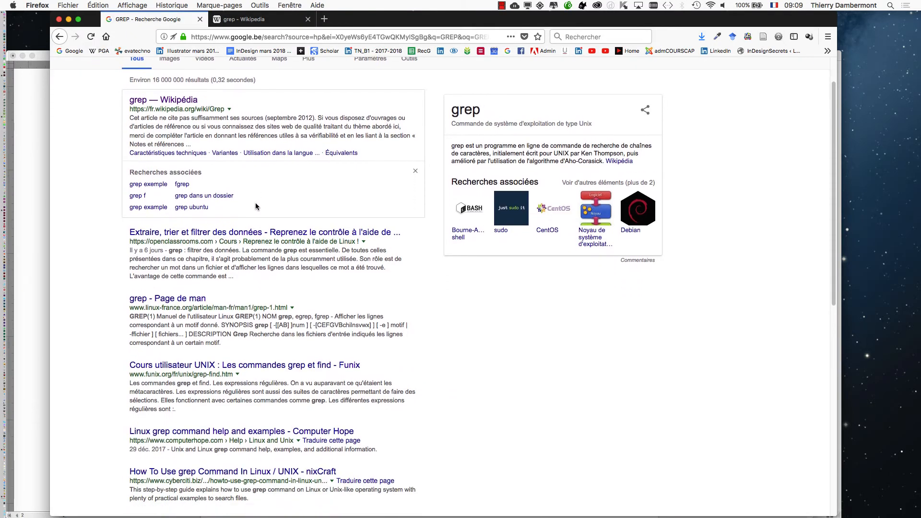
{"action": "scroll", "coordinate": [256, 206], "scroll_direction": "up", "scroll_amount": 3}
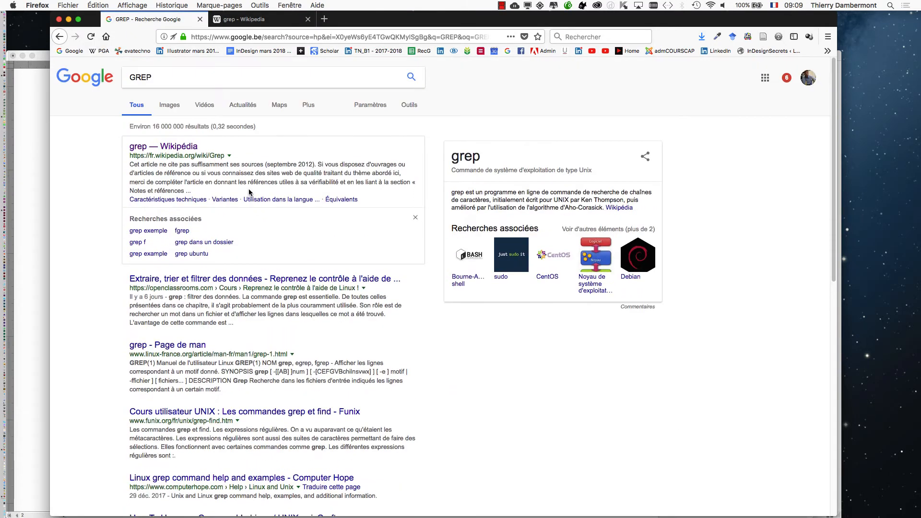
{"action": "left_click", "coordinate": [170, 146]}
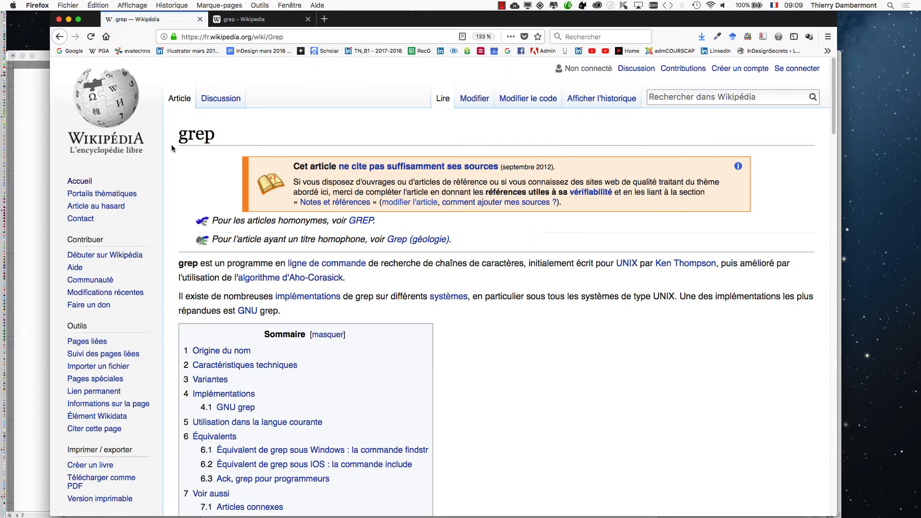
{"action": "scroll", "coordinate": [450, 222], "scroll_direction": "down", "scroll_amount": 10}
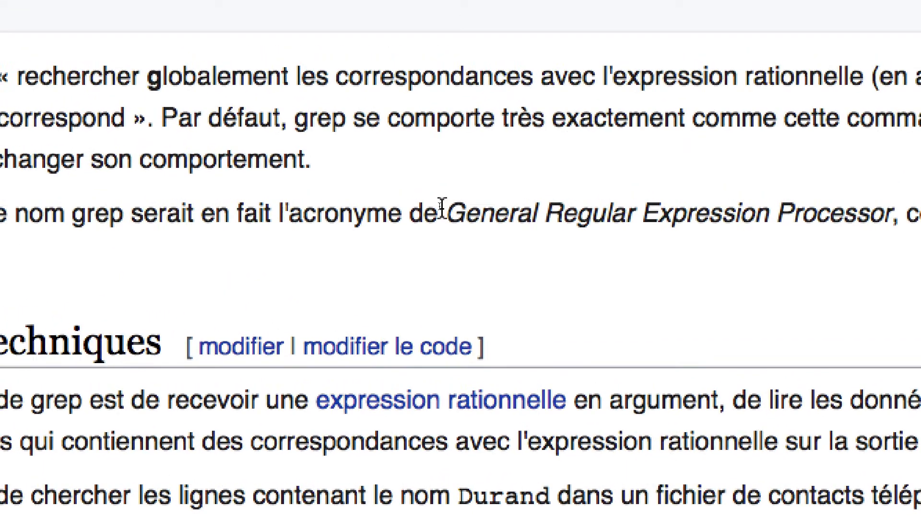
{"action": "left_click_drag", "start_coordinate": [444, 212], "coordinate": [871, 214]}
{"action": "left_click_drag", "start_coordinate": [558, 210], "coordinate": [578, 211]}
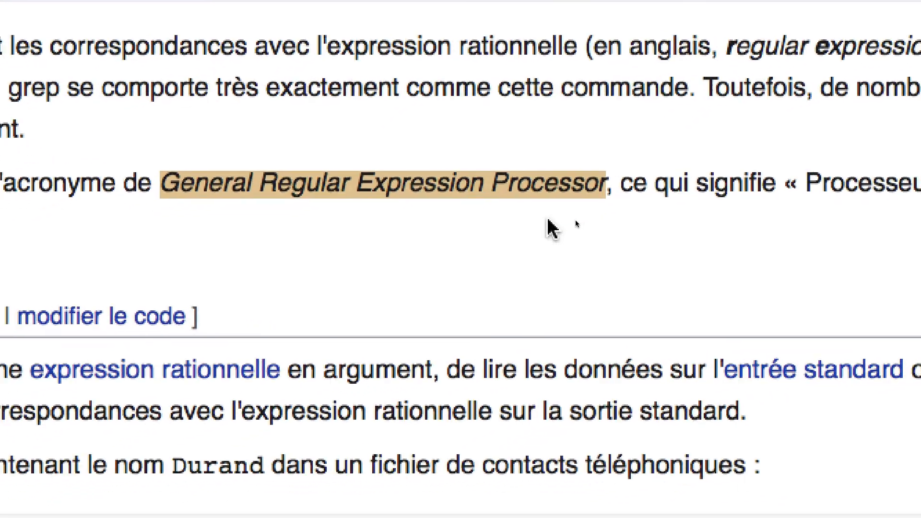